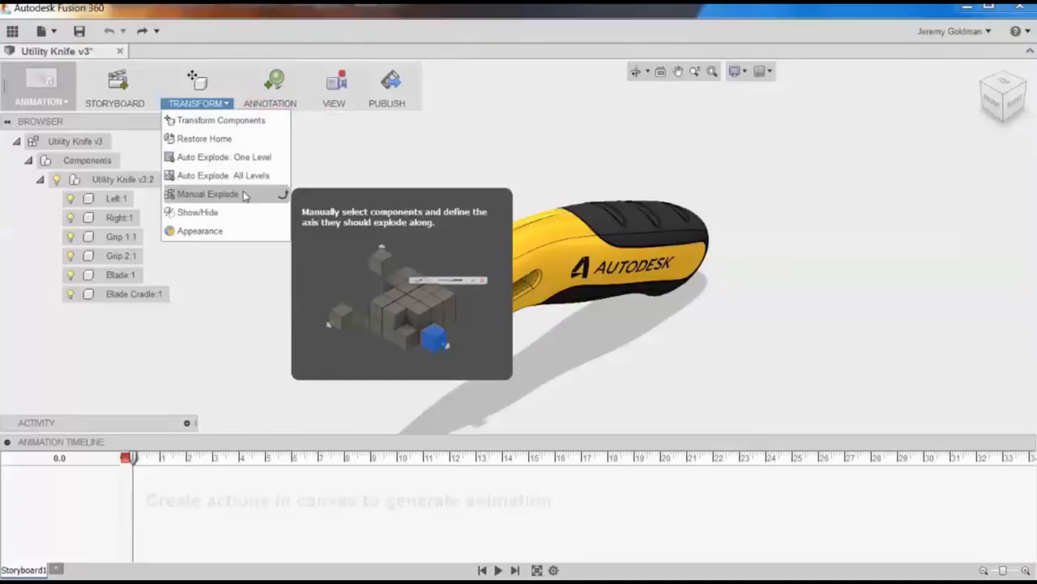
Step: Auto explode all levels of the Utility Knife v3:2 assembly and increase the explosion scale to spread the parts widely
left_click(345, 180)
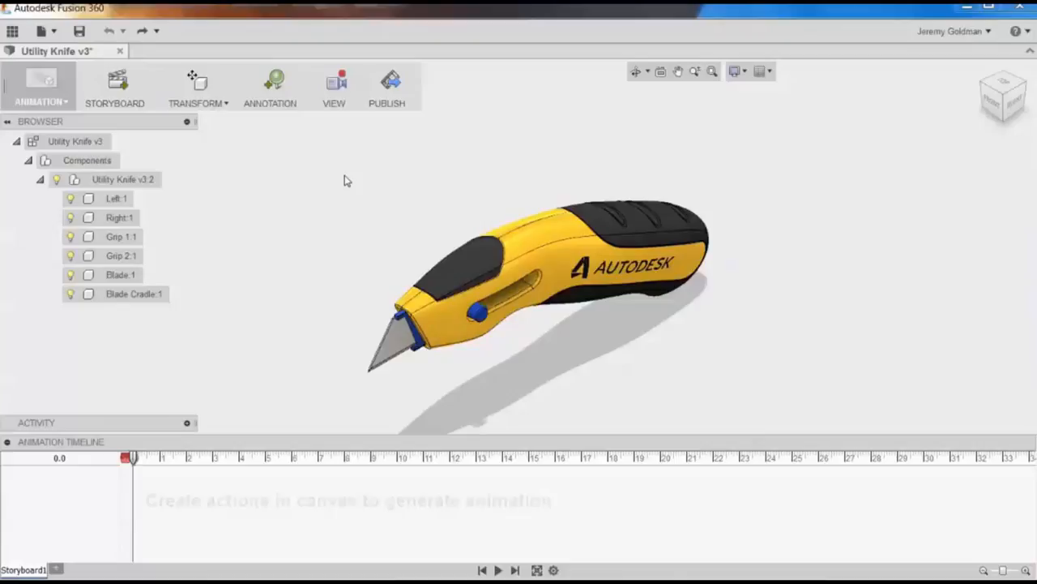
left_click(127, 185)
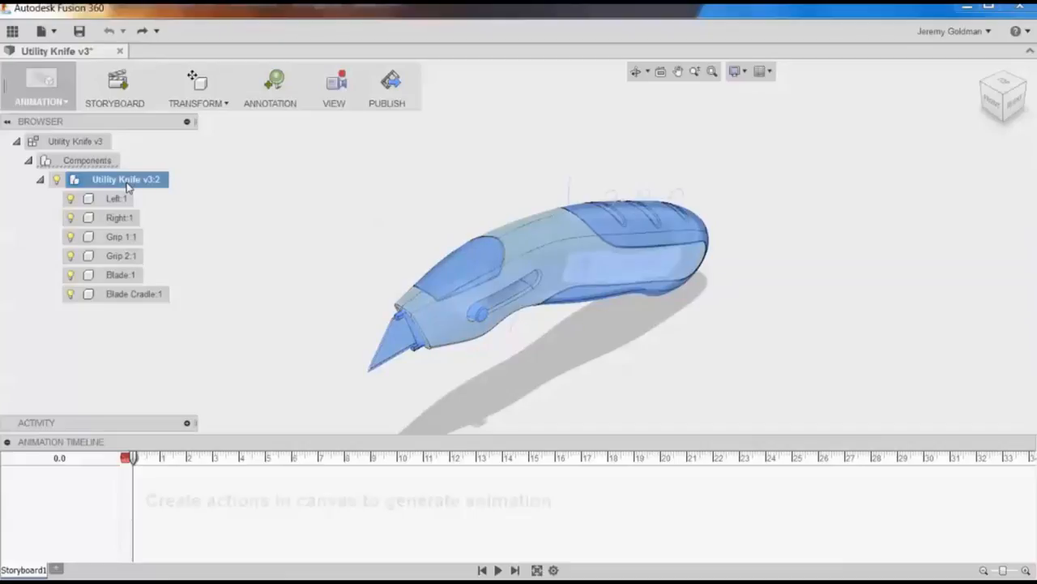
left_click(221, 107)
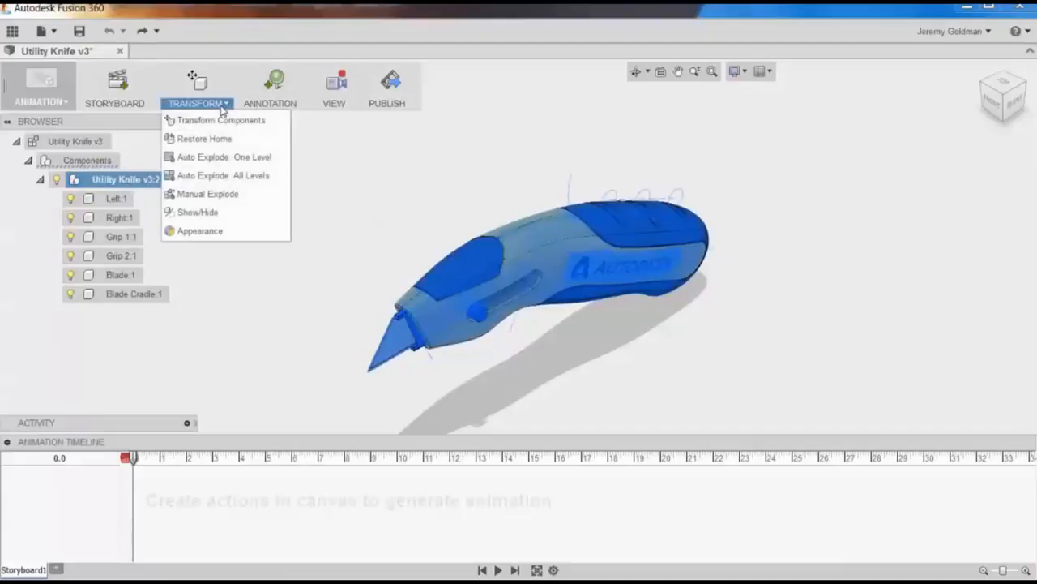
left_click(221, 175)
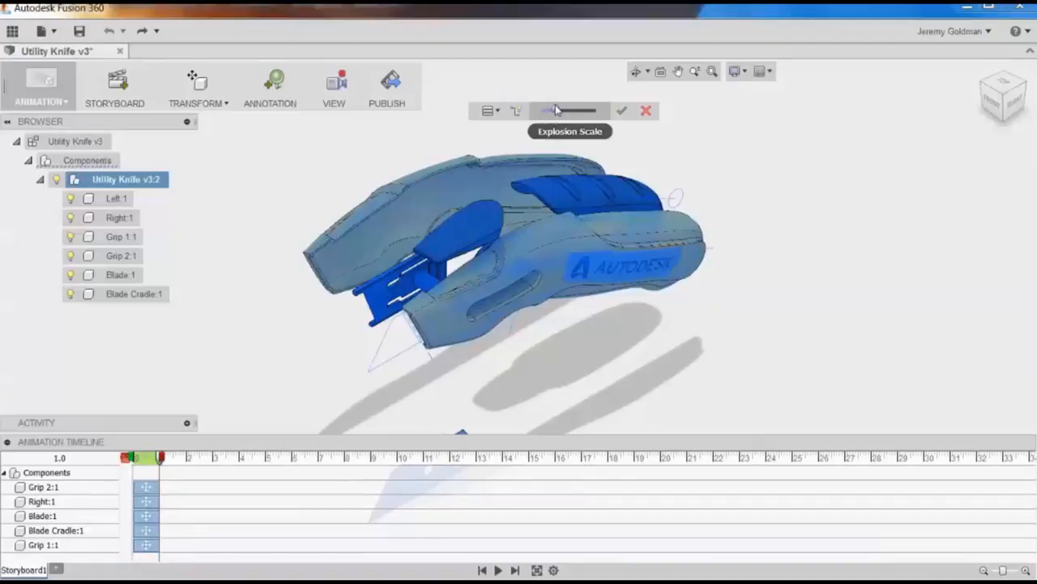
left_click_drag(556, 111, 580, 110)
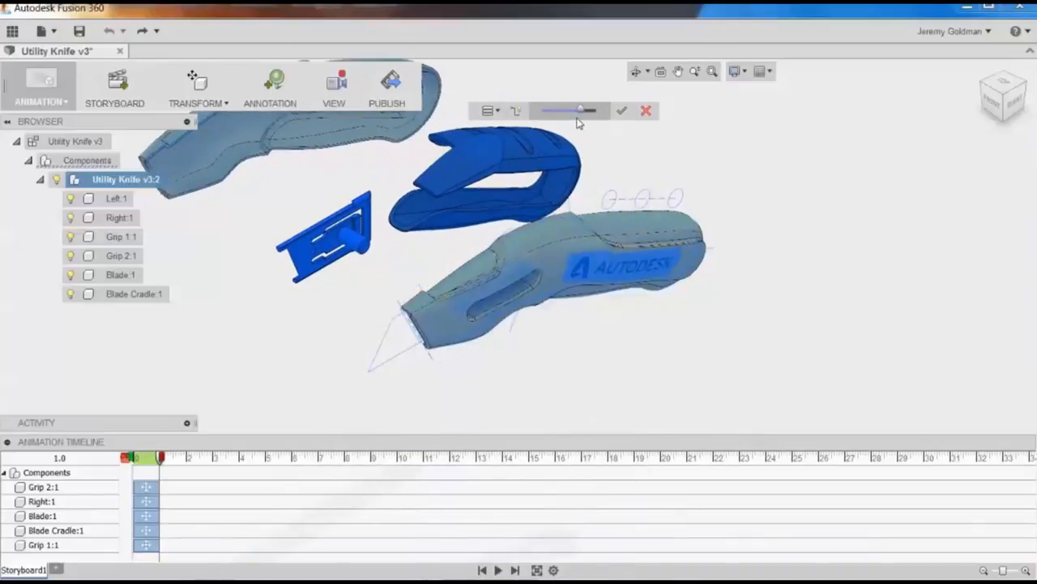
Step: Apply the auto explosion as a One-Step Explosion ending at 3.2 seconds, with trail lines shown
left_click(491, 110)
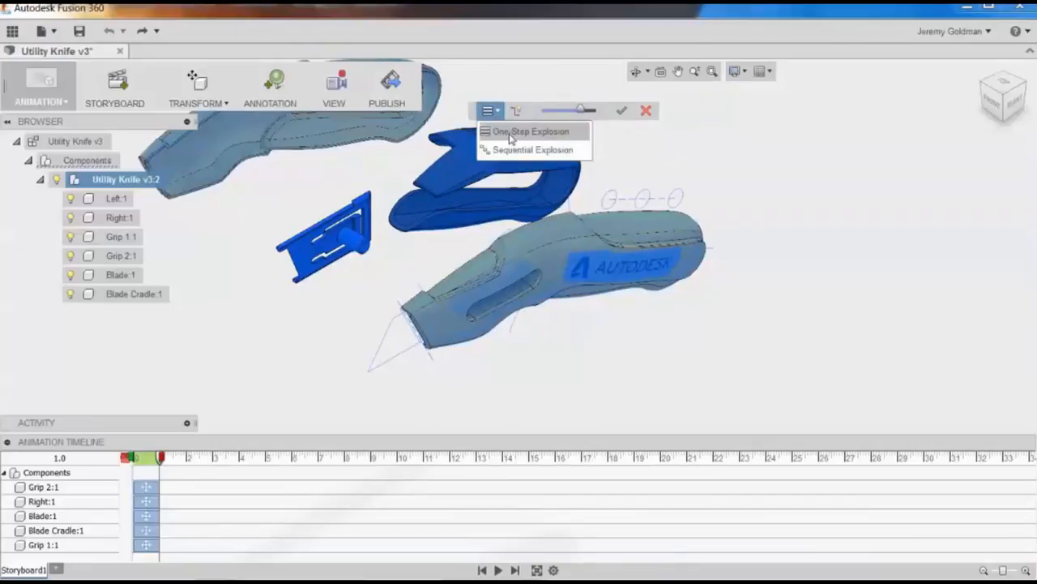
left_click(510, 132)
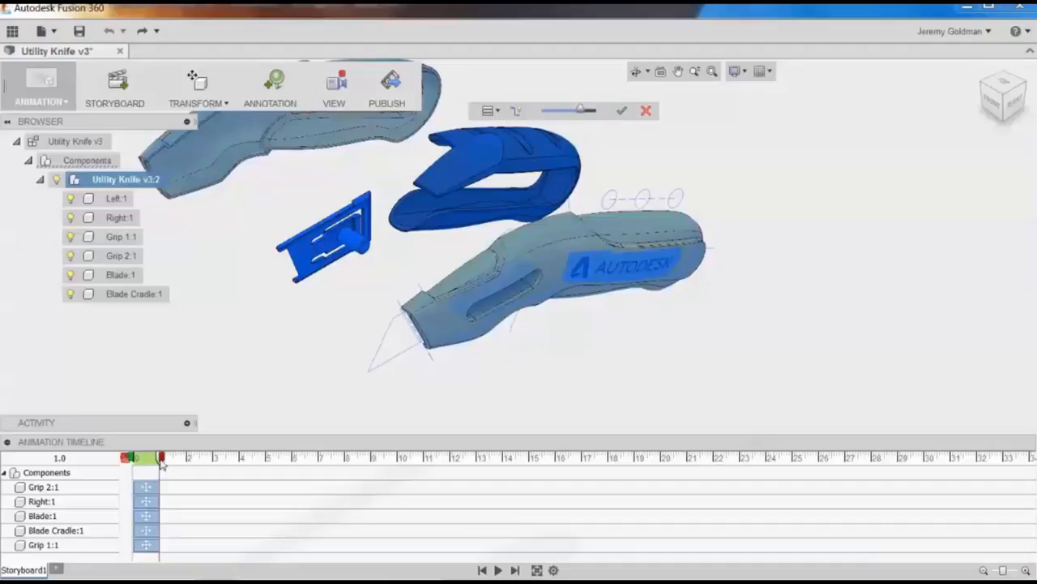
left_click_drag(162, 462, 237, 477)
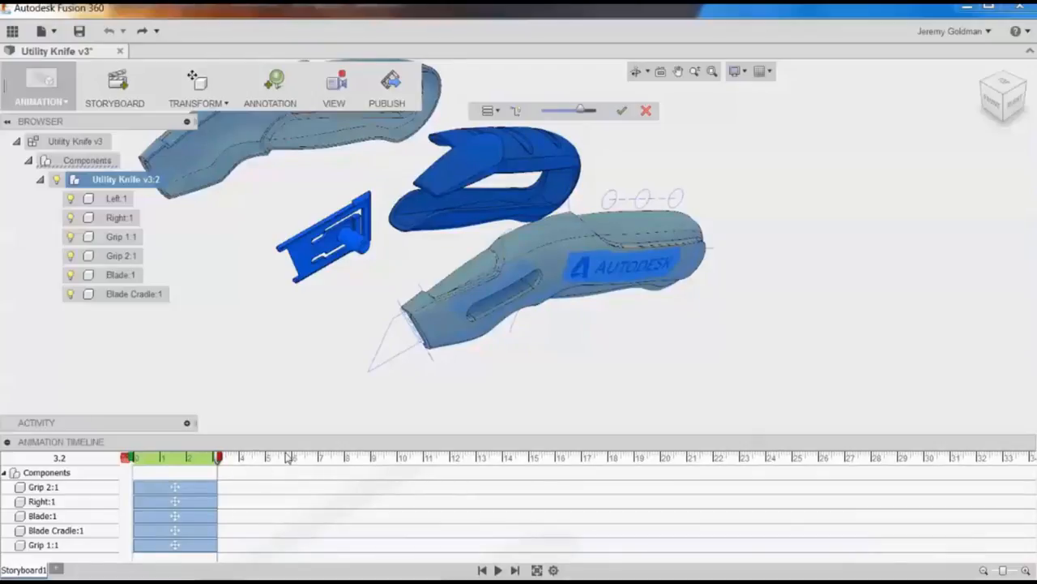
left_click(516, 111)
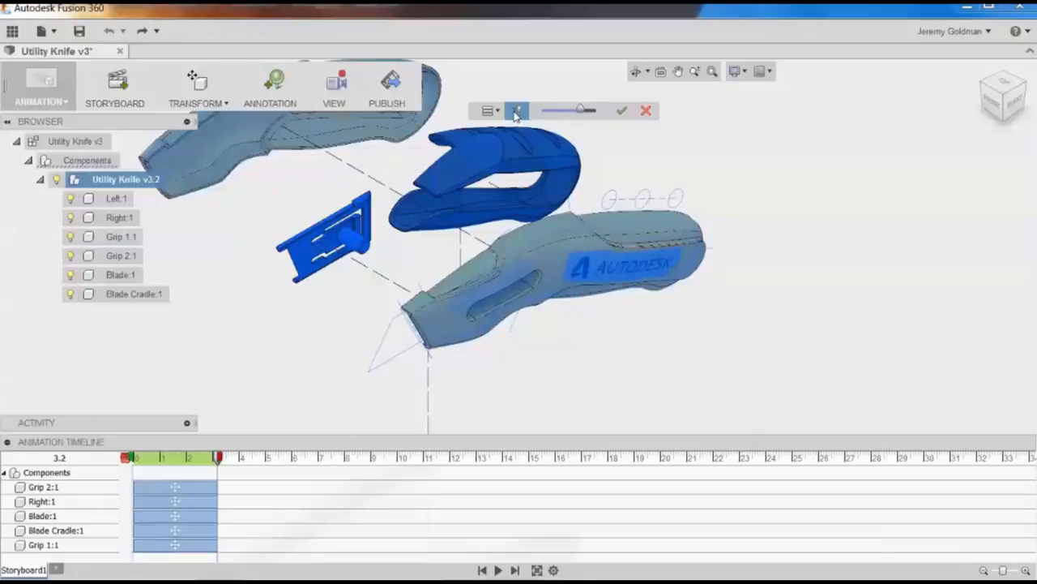
left_click(621, 111)
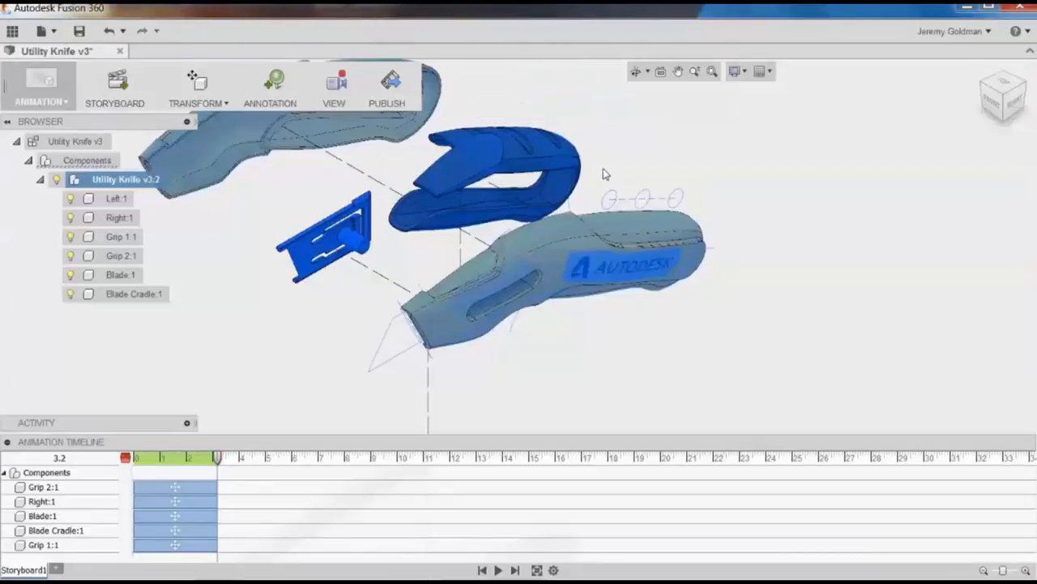
Step: Record a zoomed-out camera view that frames all exploded parts including the blade, and play the animation
scroll(606, 167, "down", 2)
scroll(604, 173, "down", 3)
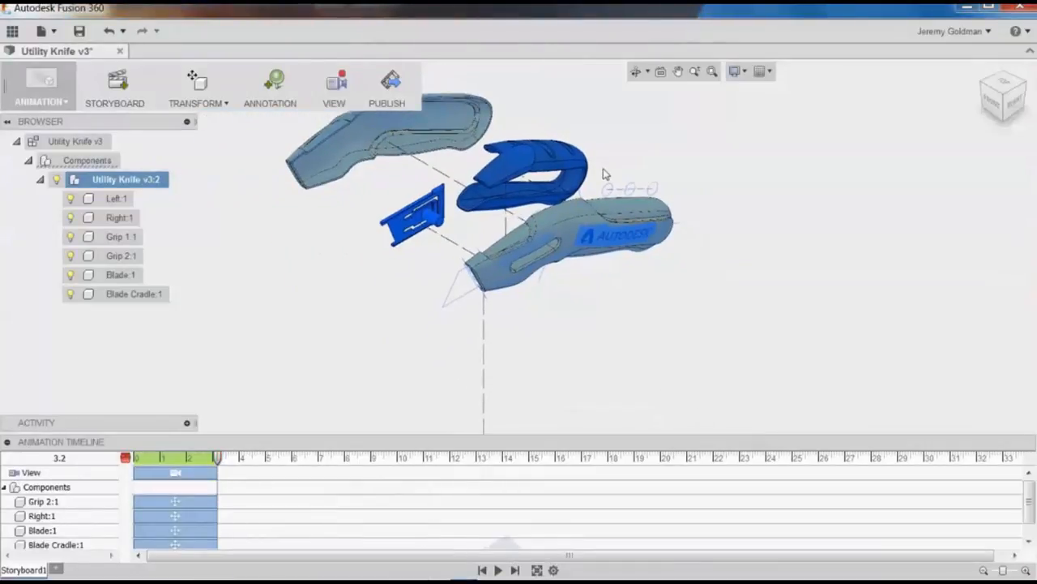
middle_click_drag(607, 174, 627, 195)
scroll(627, 198, "down", 3)
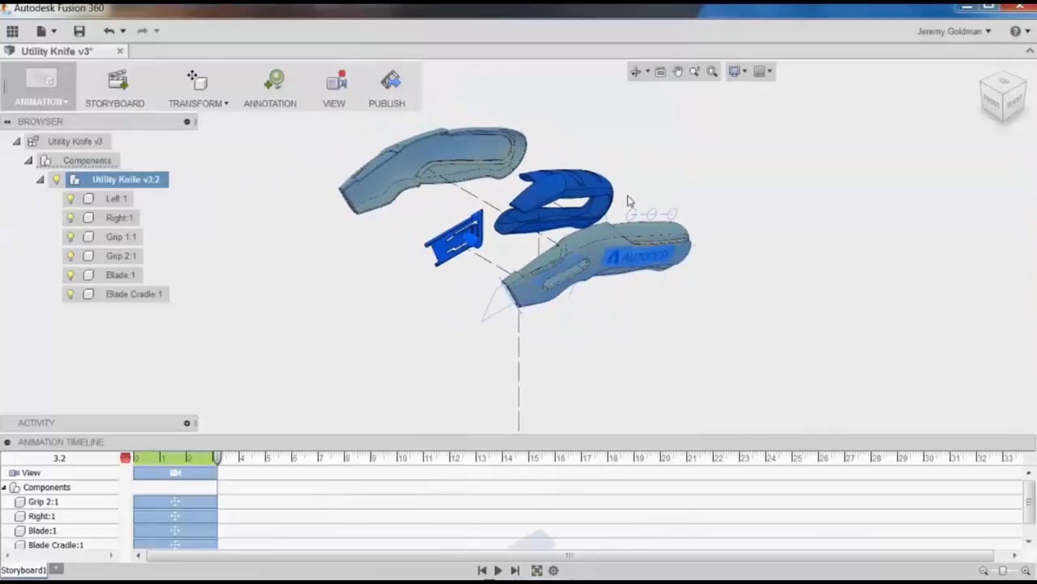
scroll(628, 200, "down", 5)
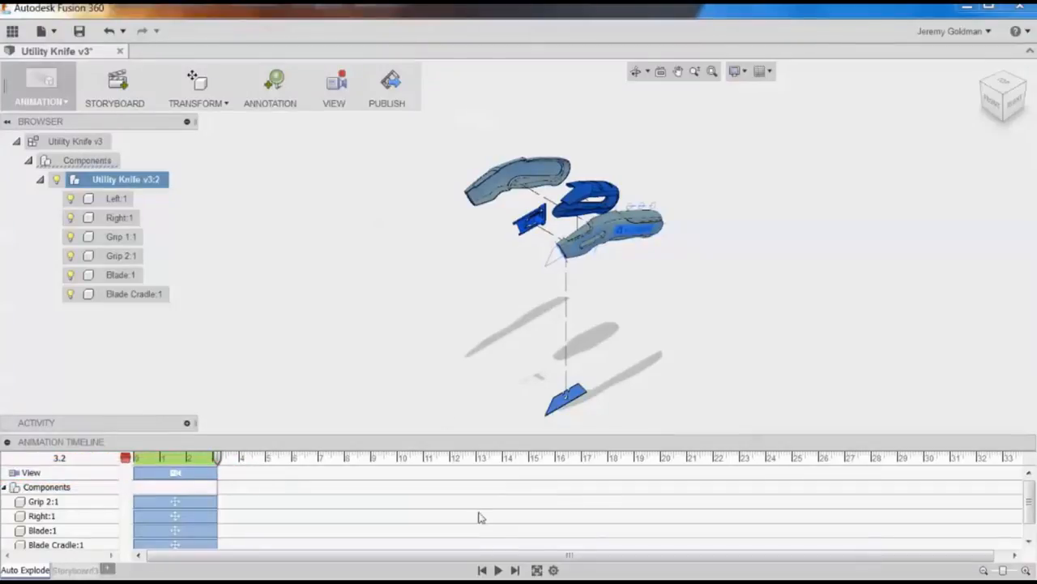
left_click(498, 570)
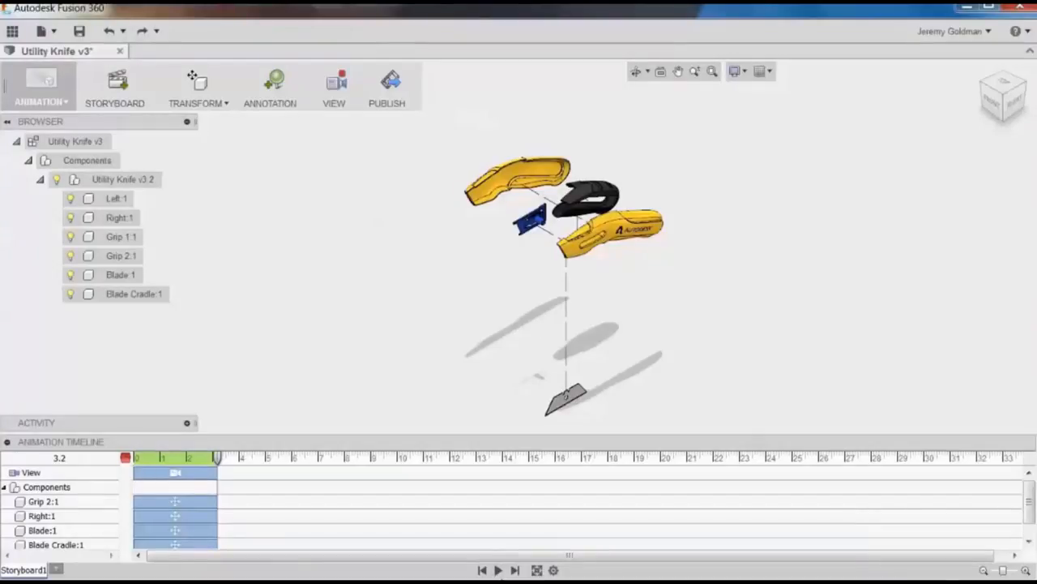
Step: Rename the current storyboard as Auto Explode
right_click(28, 571)
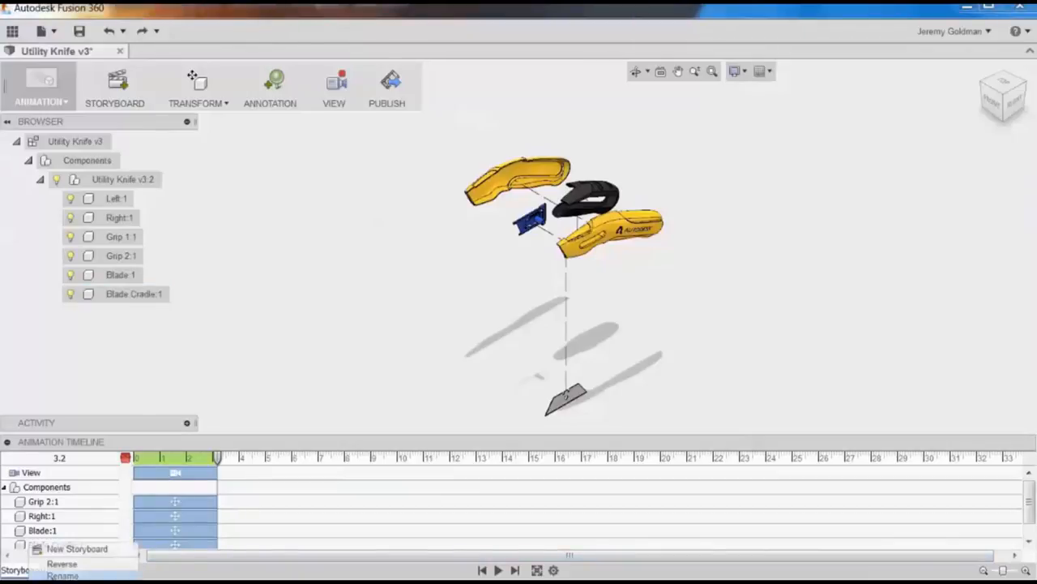
left_click(40, 561)
type("A")
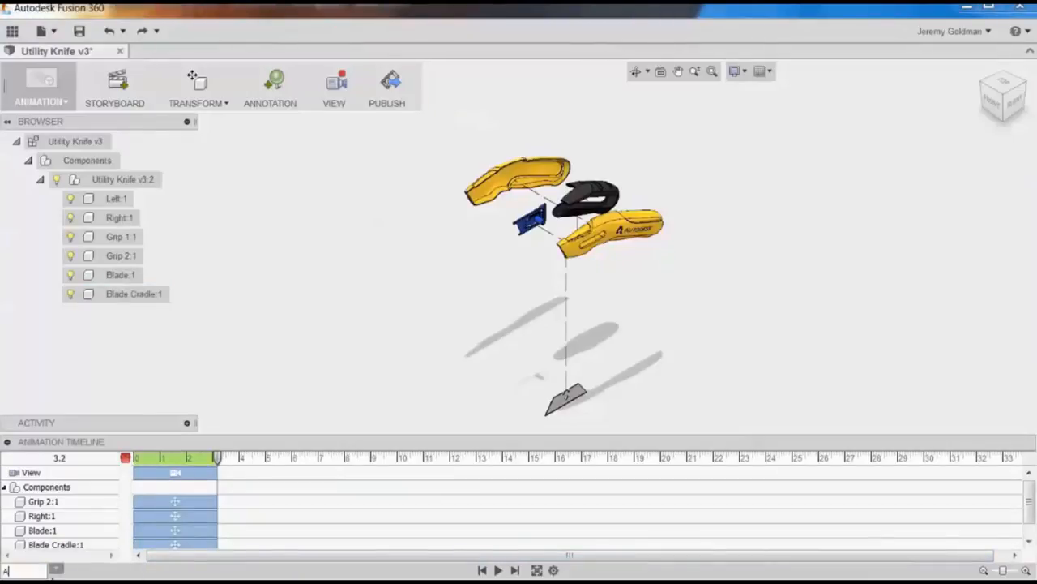
type("uto Explode")
key("Return")
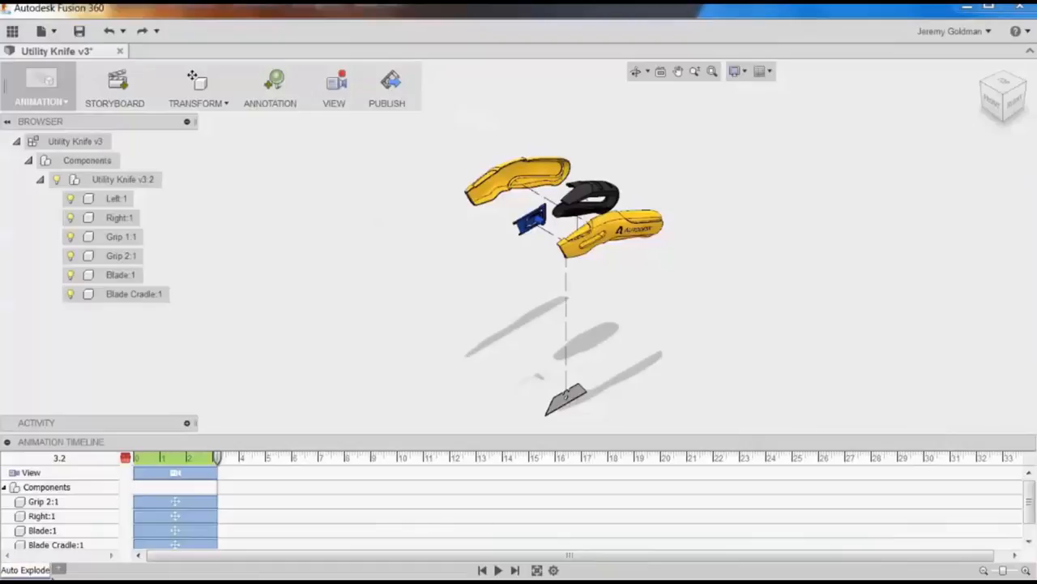
Step: Create a new clean storyboard and name it Manually Explode
left_click(58, 569)
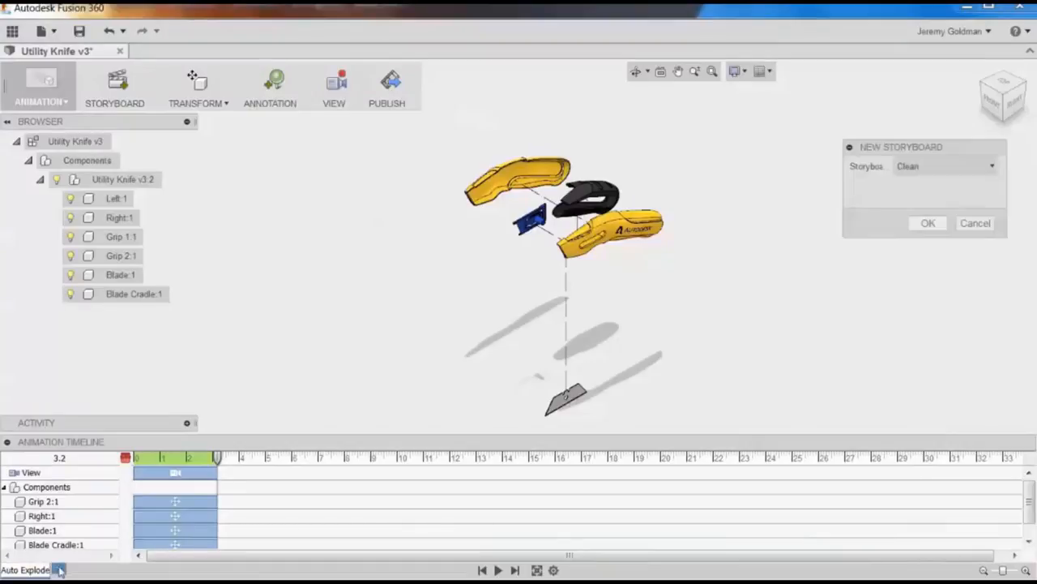
left_click(928, 223)
right_click(57, 571)
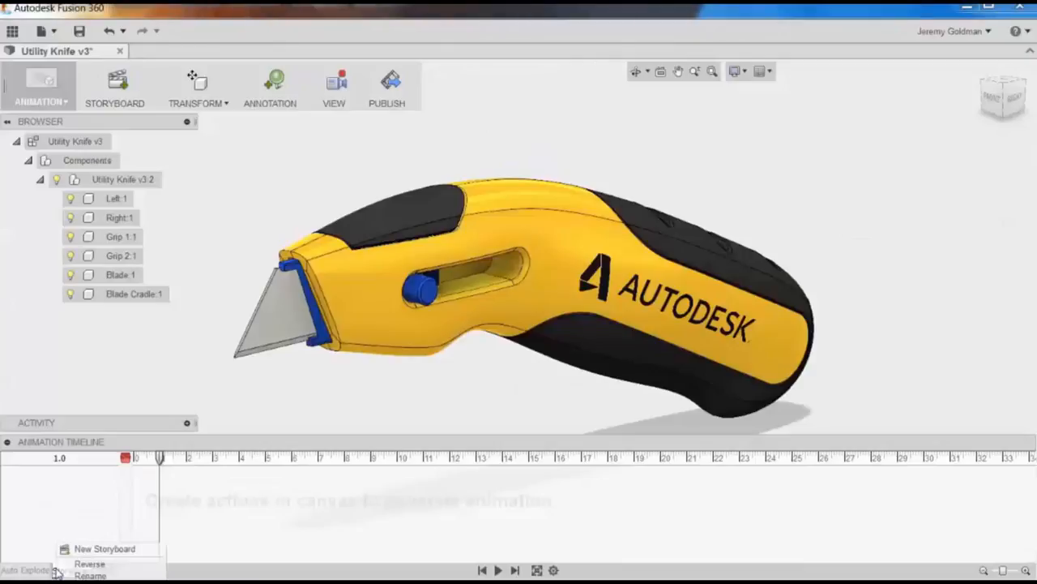
left_click(68, 575)
type("M")
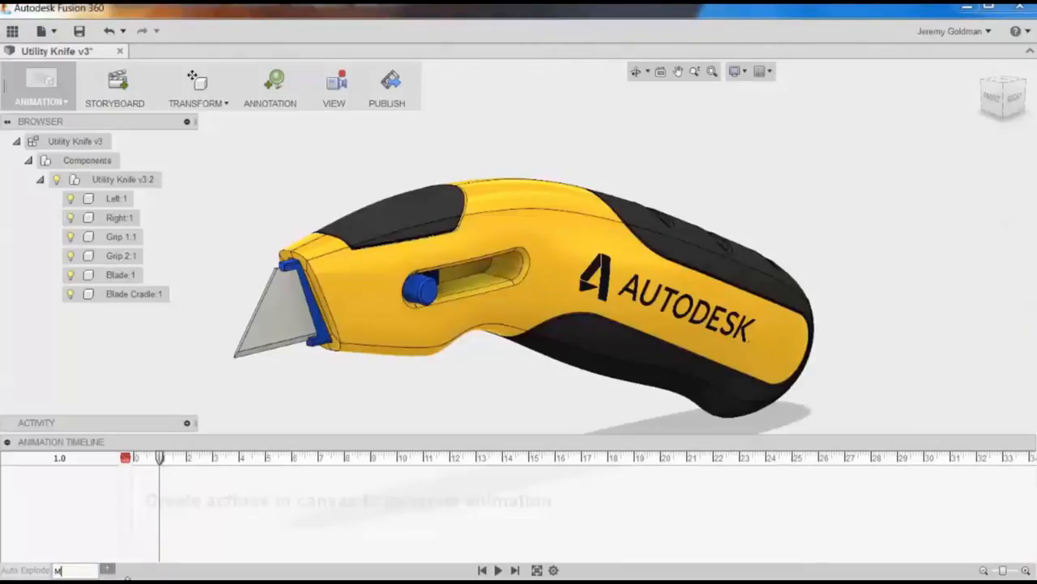
type("anually Explode")
key("Return")
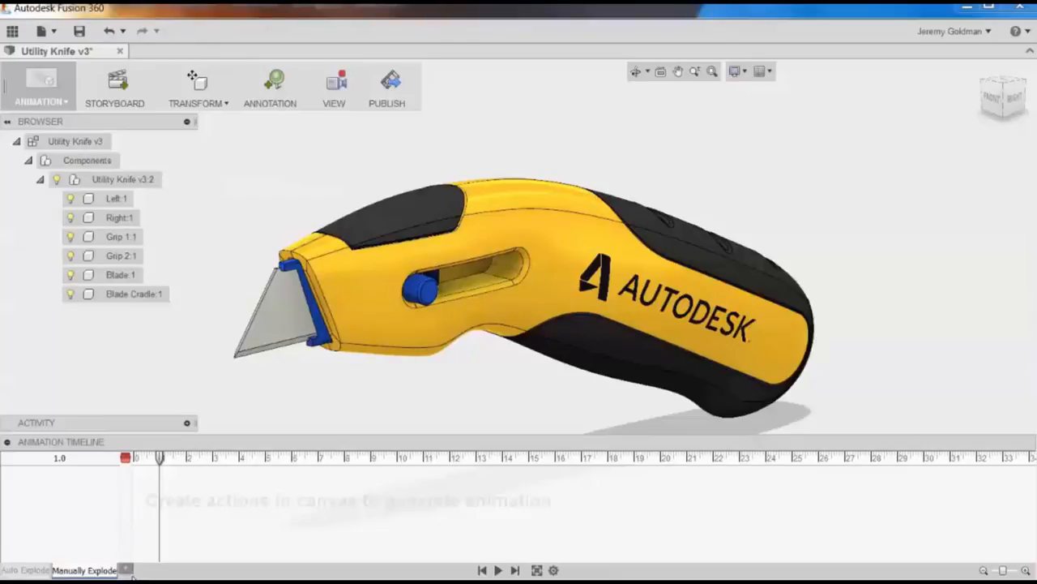
Step: Start a manual explode and set the blade and blade cradle to move forward out of the knife's front
left_click(215, 109)
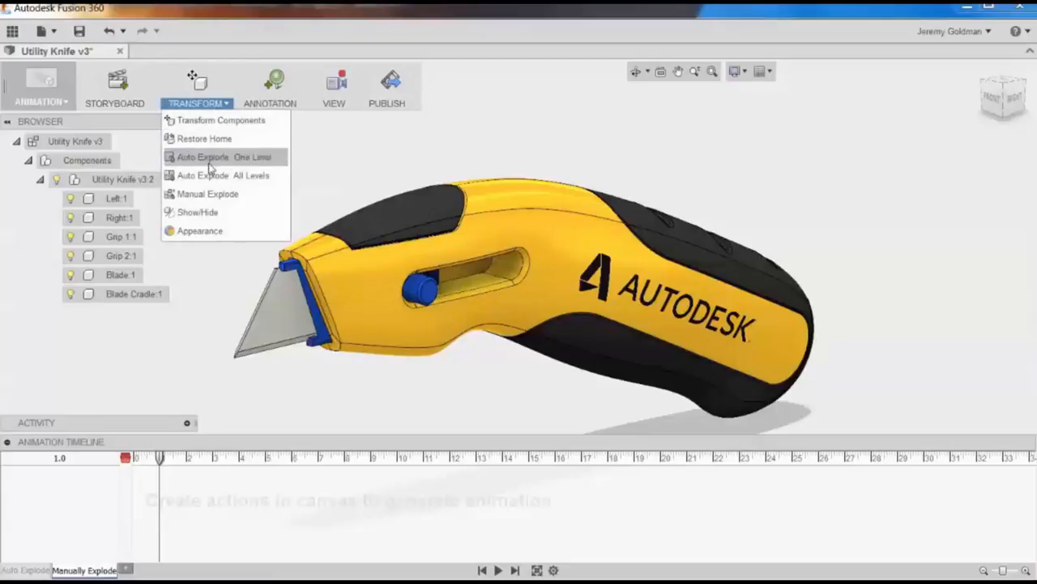
left_click(211, 194)
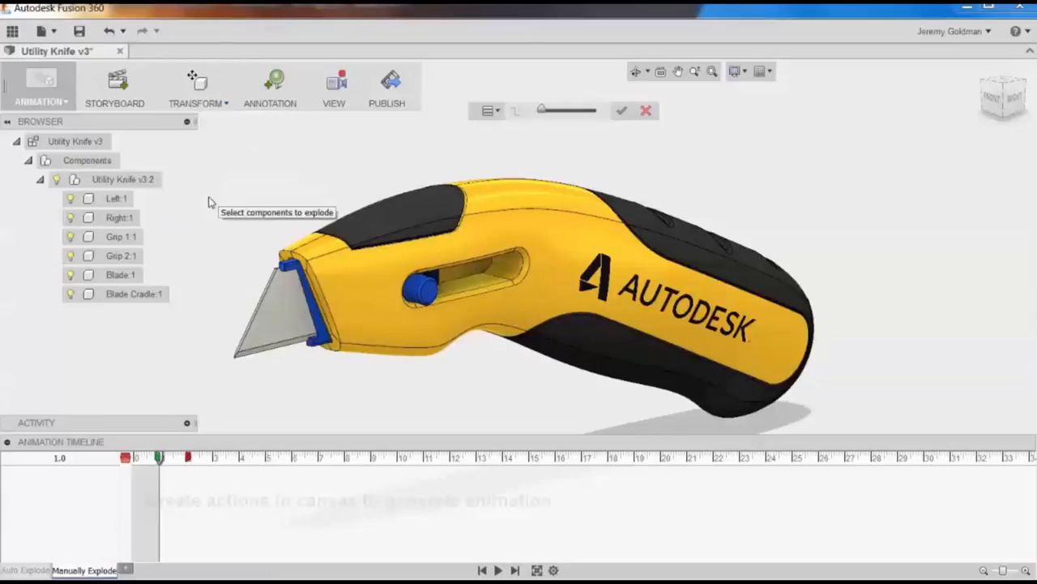
left_click(269, 321)
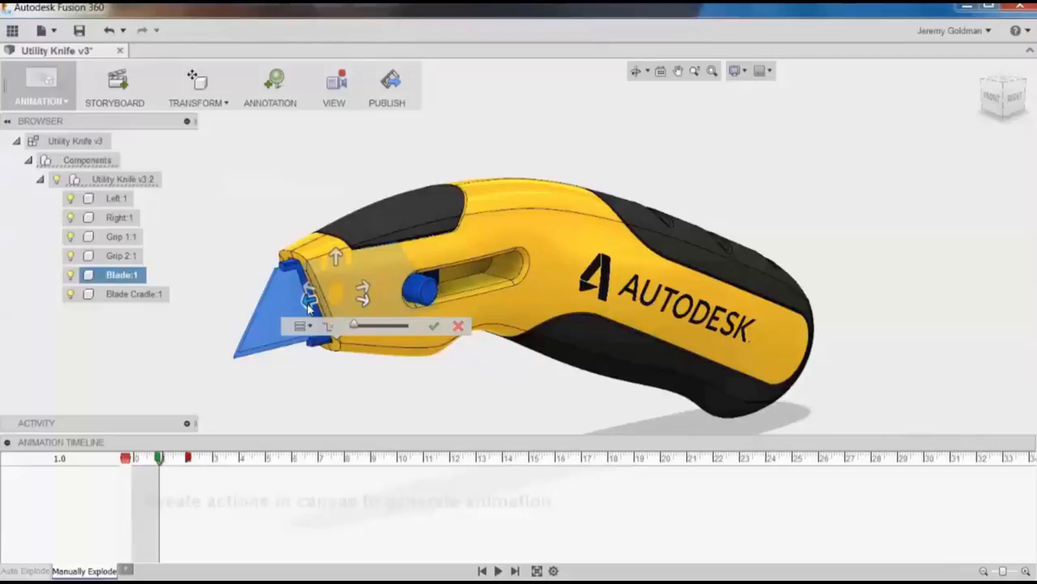
left_click(406, 298)
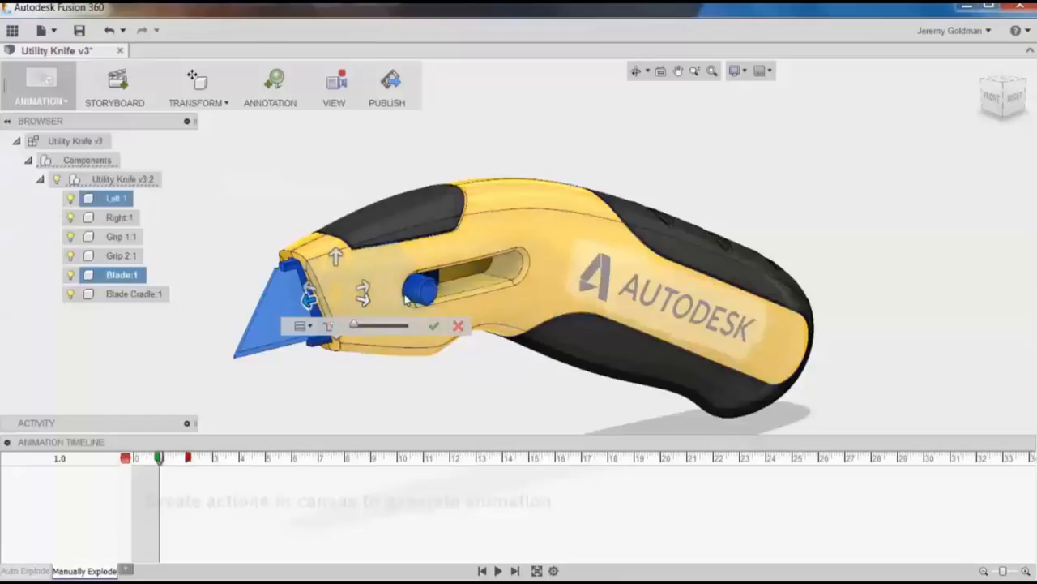
left_click(407, 298)
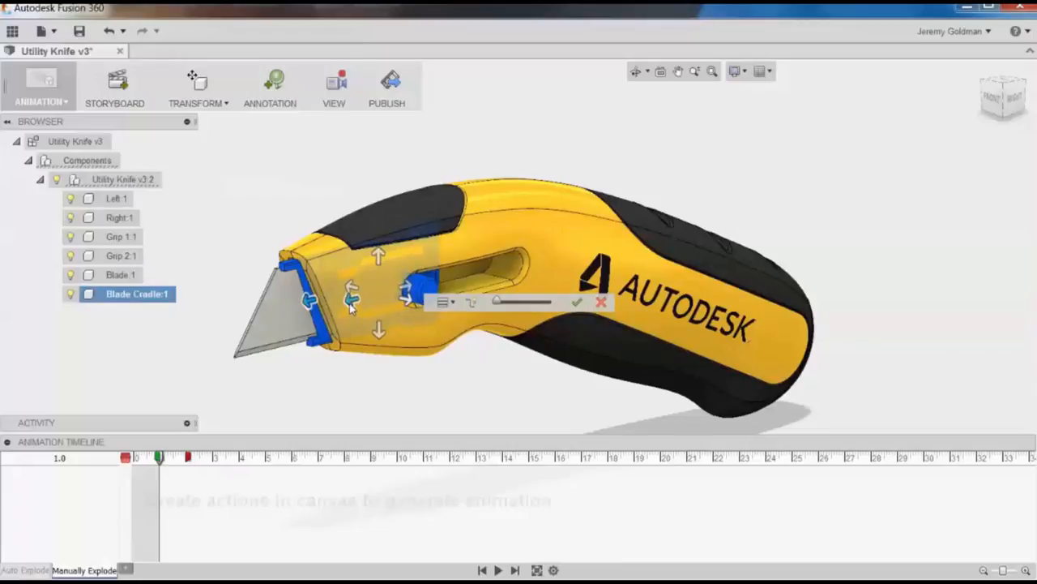
Step: Set explode directions for the remaining parts: Grip 2 upward, the left and right halves outward to opposite sides, Grip 1 backward
left_click(384, 226)
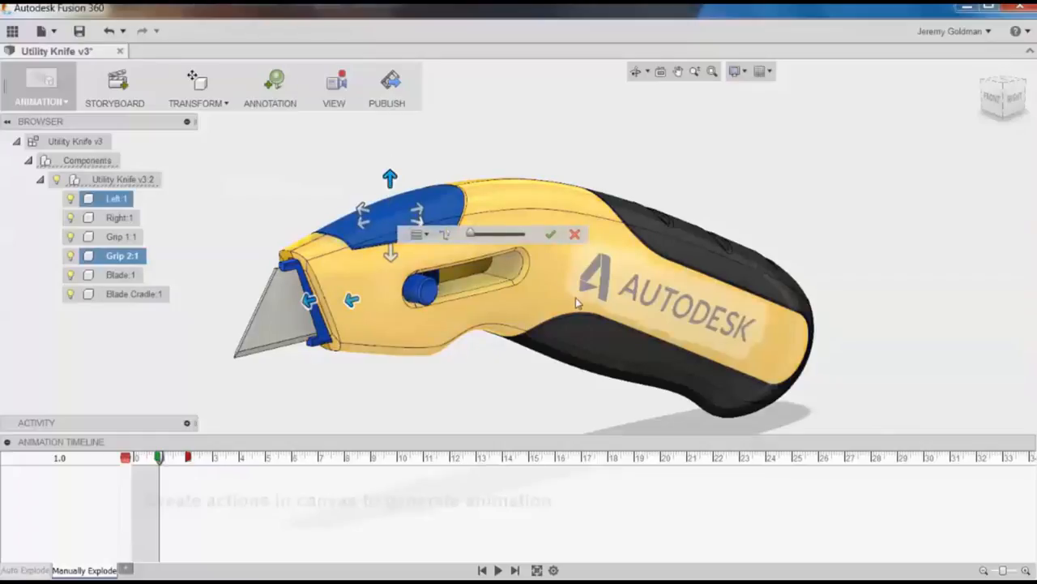
left_click(576, 298)
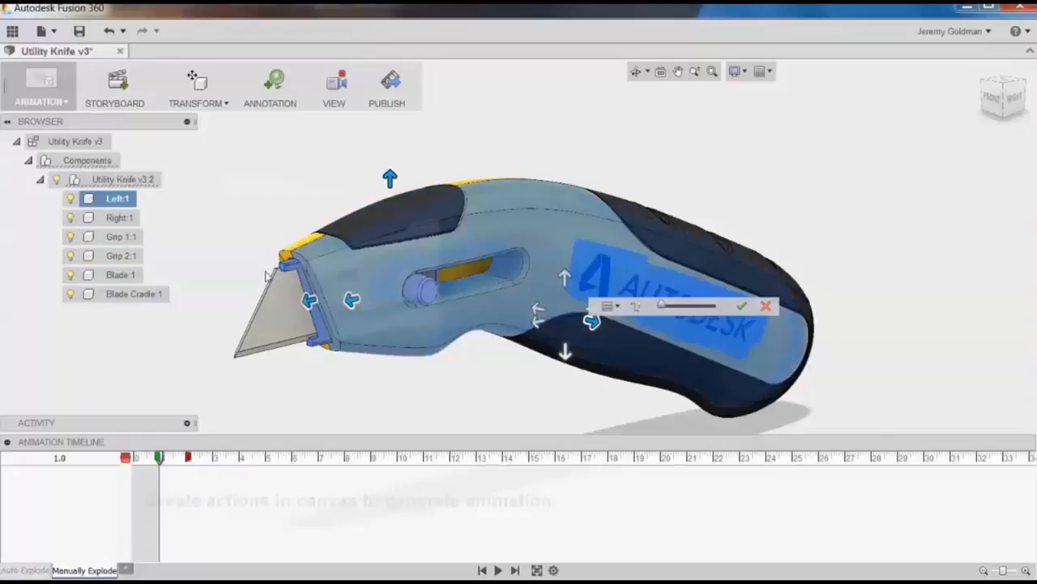
left_click(286, 258, "ctrl")
left_click(286, 255)
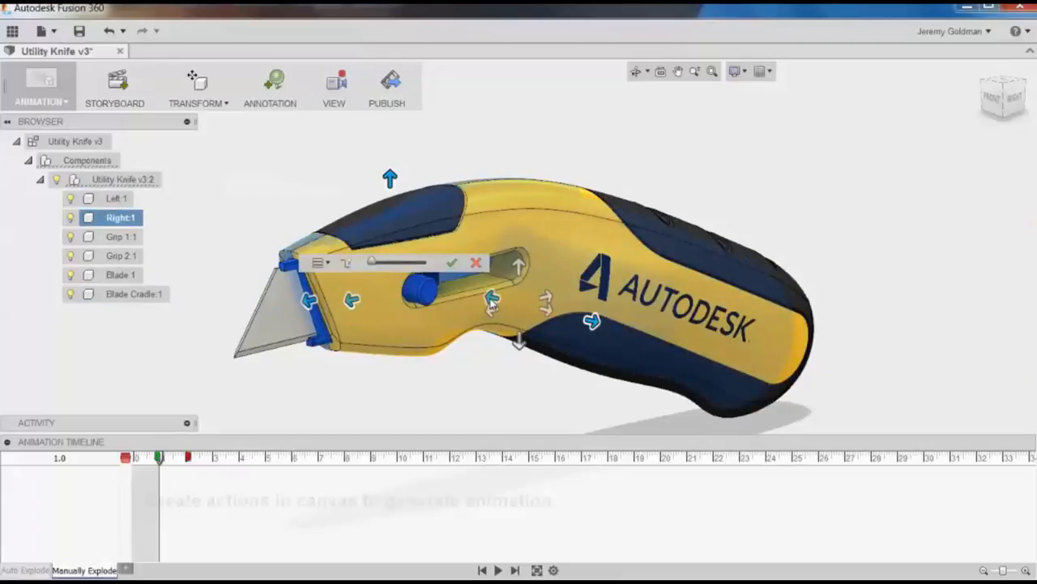
left_click(671, 247, "ctrl")
left_click(671, 246)
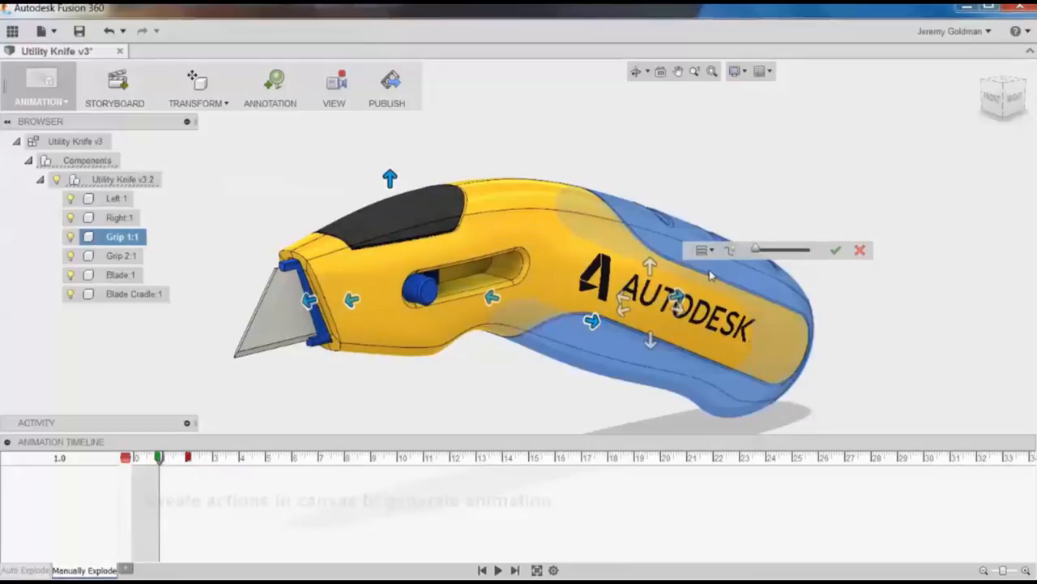
Step: Make the manual explode a Sequential Explosion, increase its explosion scale, and apply it
left_click(703, 250)
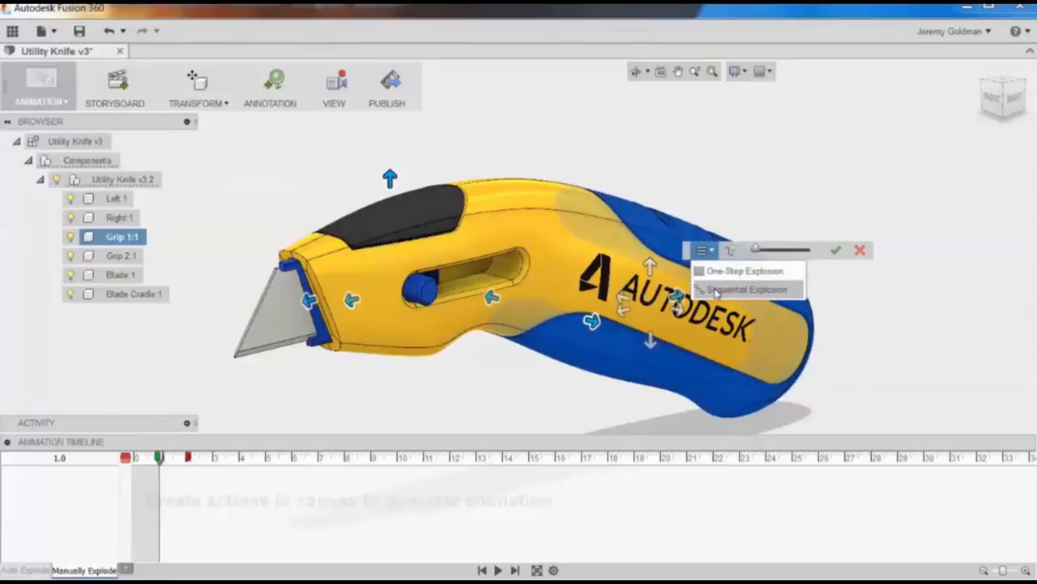
left_click(717, 290)
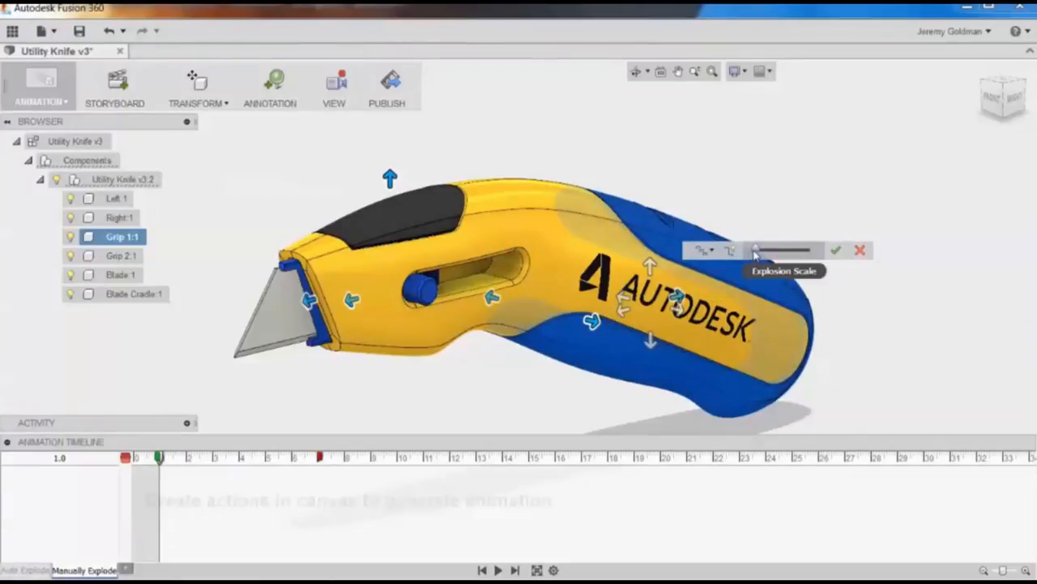
left_click_drag(758, 251, 790, 258)
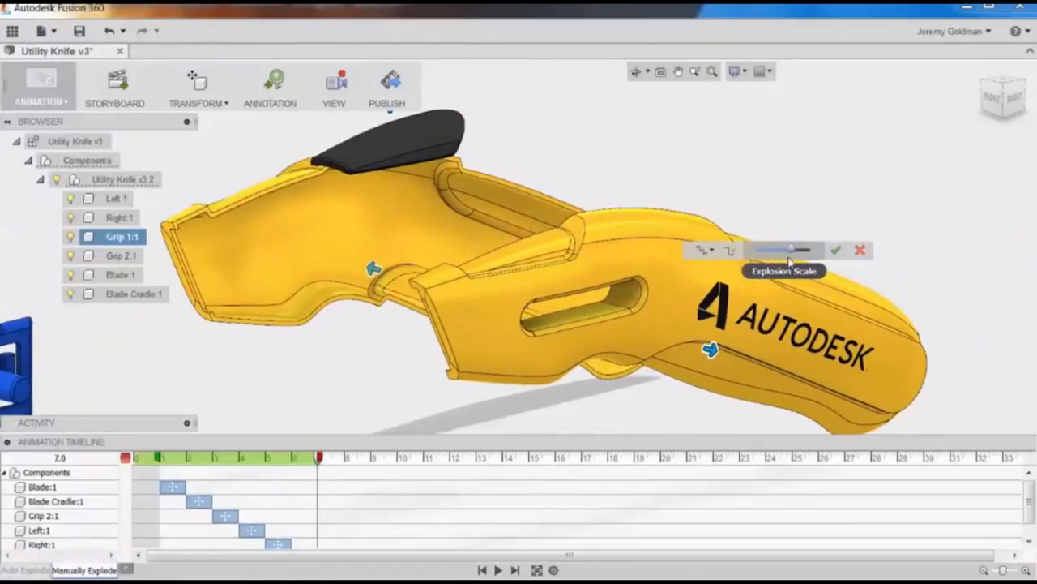
left_click(835, 249)
Step: Record a zoomed-out view of the exploded parts, extend that view action back to start at 1.00, and play the animation
left_click(571, 304)
scroll(572, 304, "down", 5)
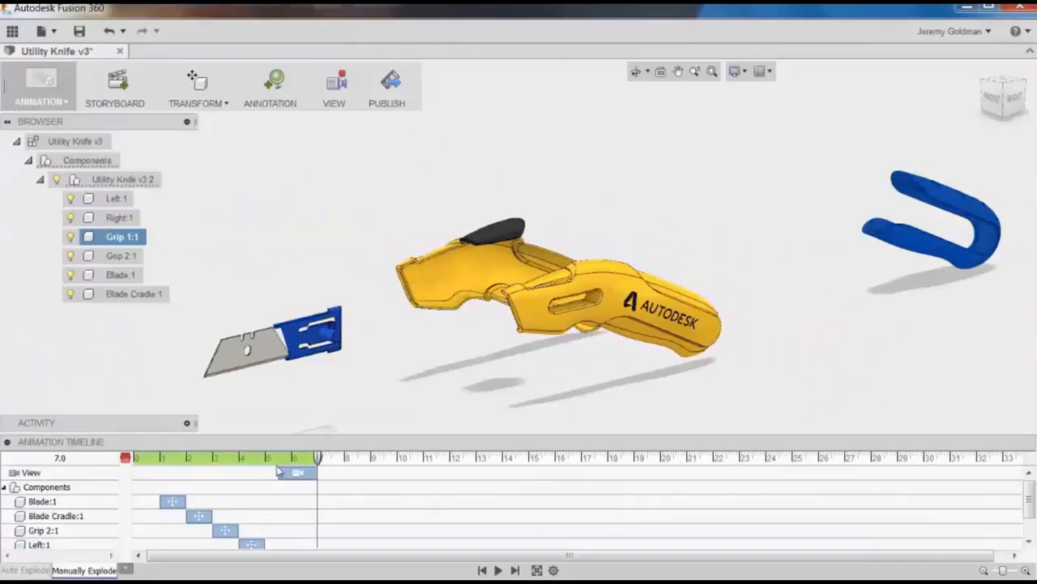
left_click_drag(278, 472, 166, 473)
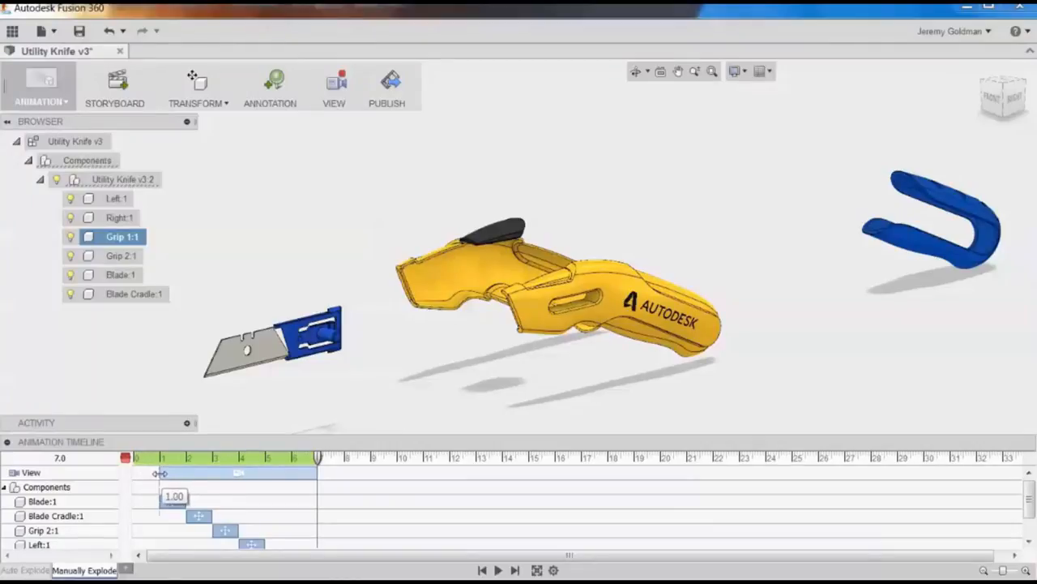
left_click(497, 570)
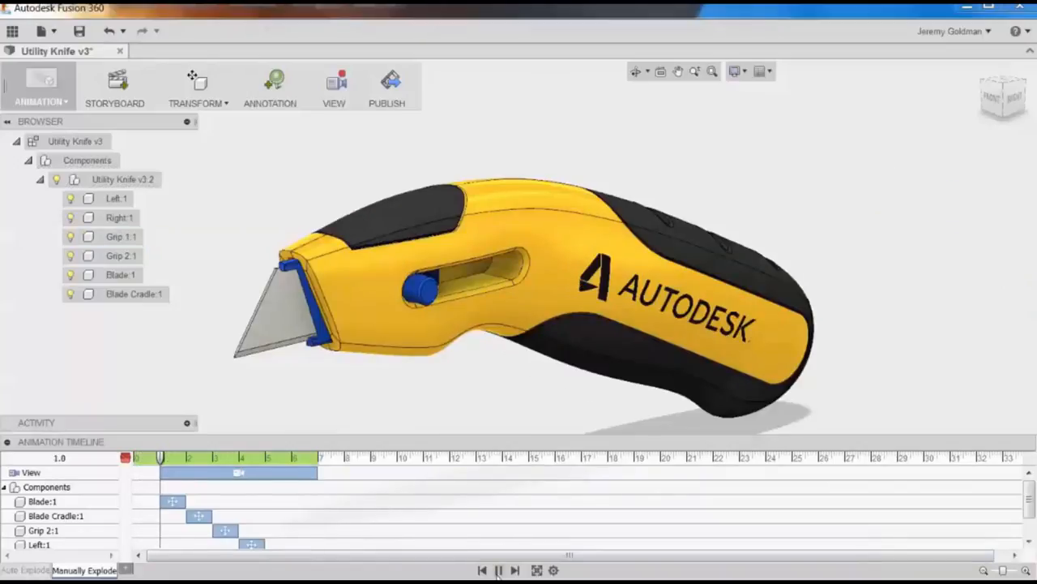